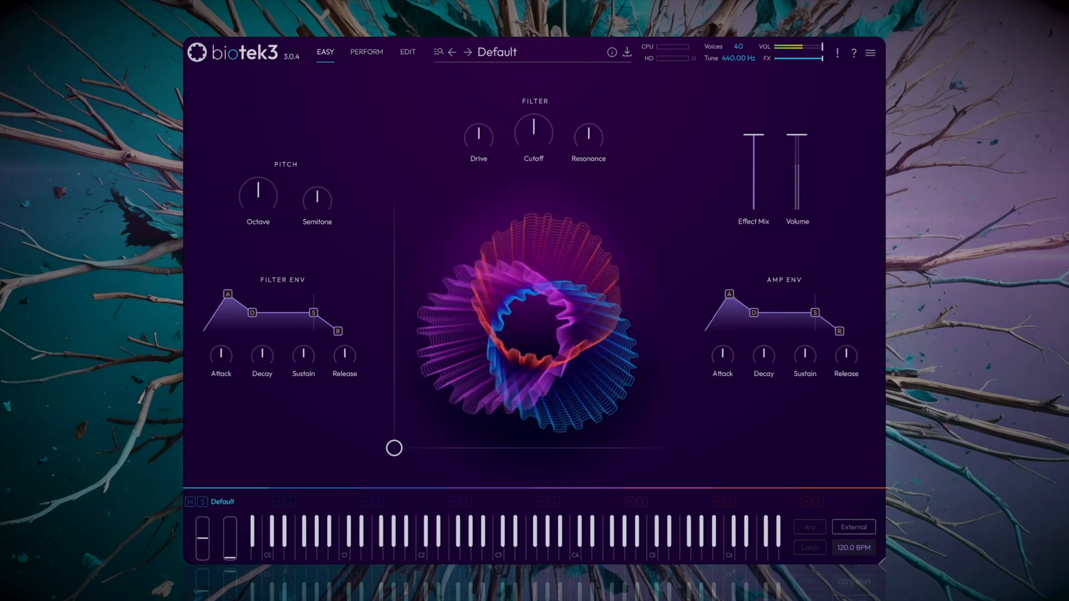
- Open the synth's detailed editing page, set Oscillator 1's type to Sample, and open its sample browser
left_click(405, 55)
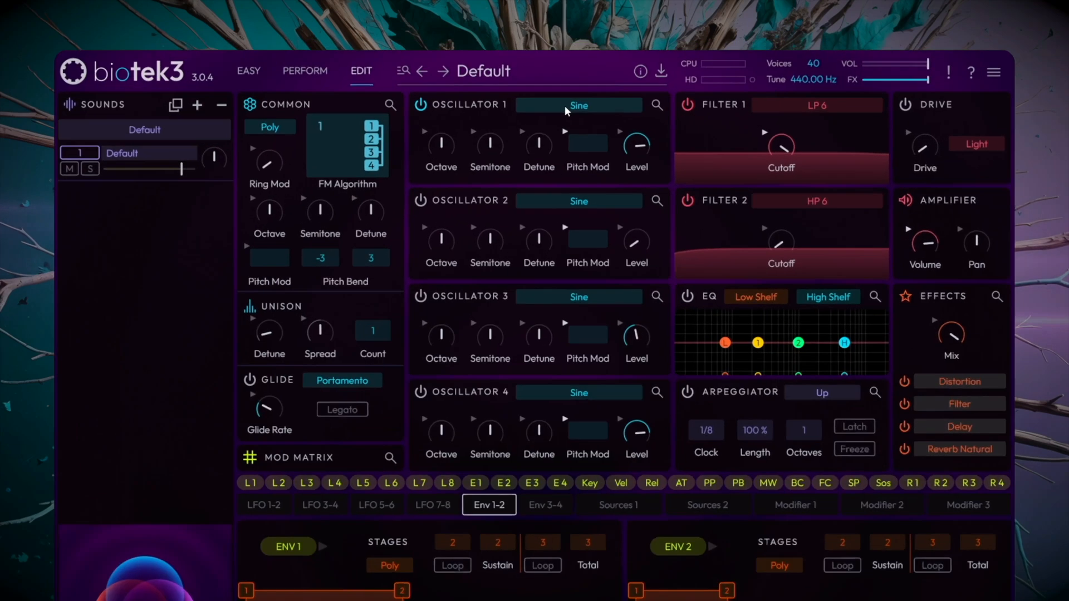
left_click(558, 78)
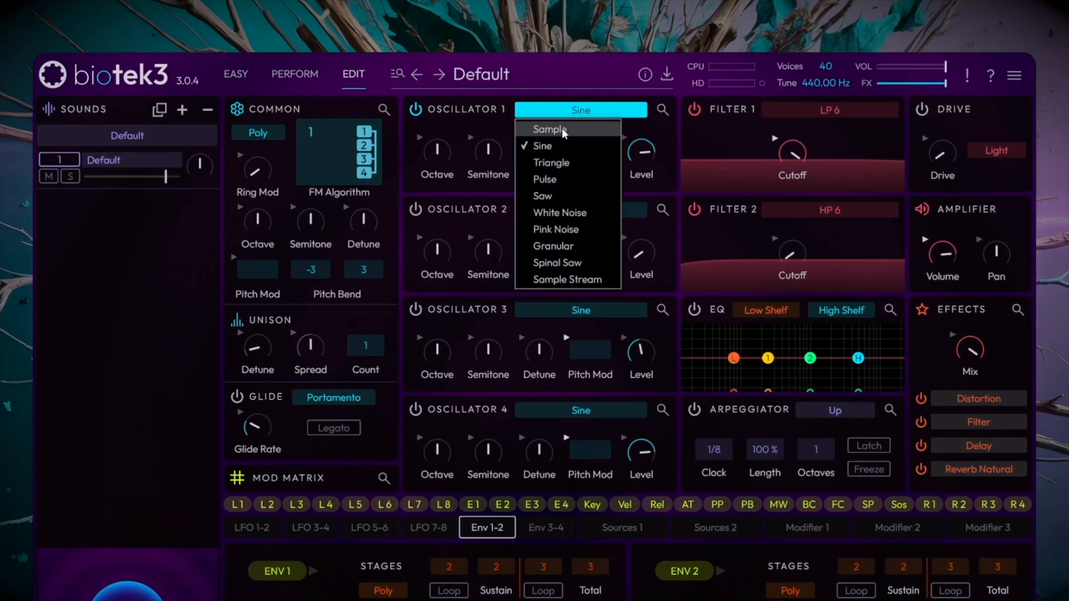
left_click(563, 129)
left_click(663, 110)
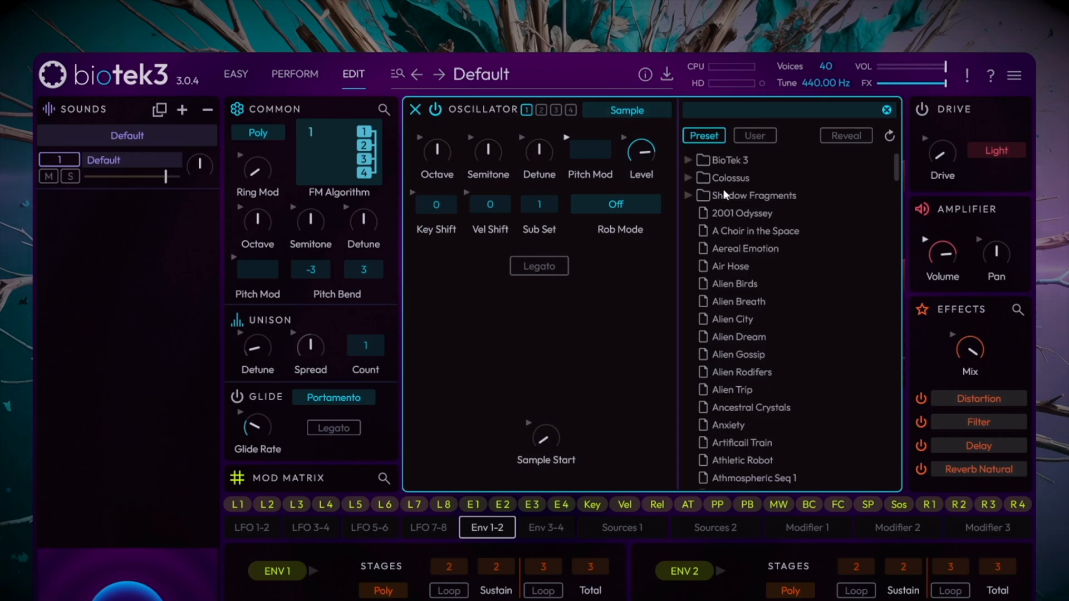
- Load the White Noise sample from BioTek 3's Noises folder into Oscillator 1 and close the browser
left_click(689, 160)
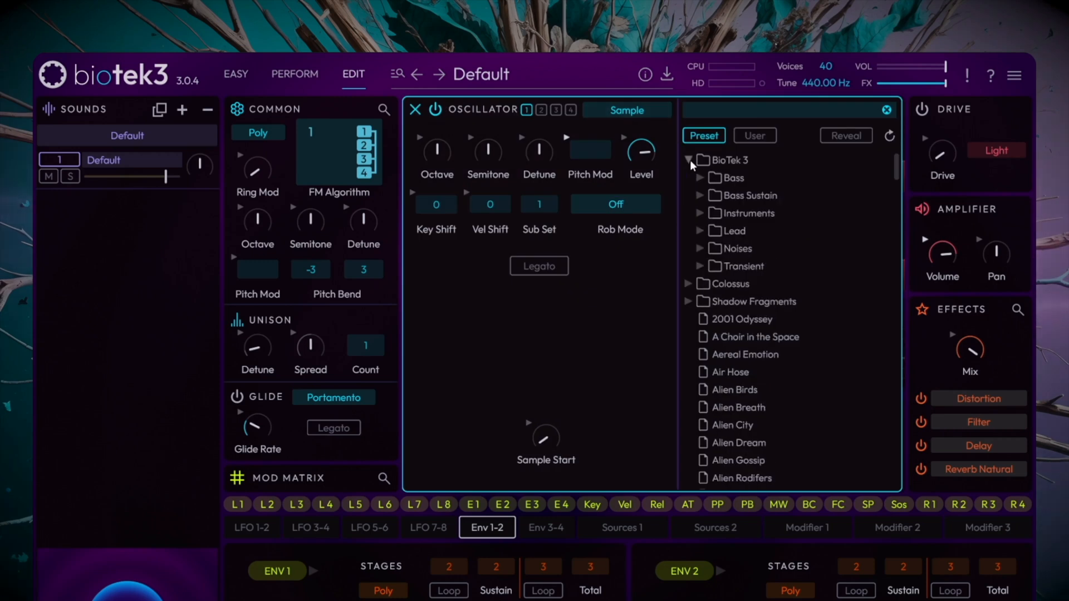
left_click(700, 248)
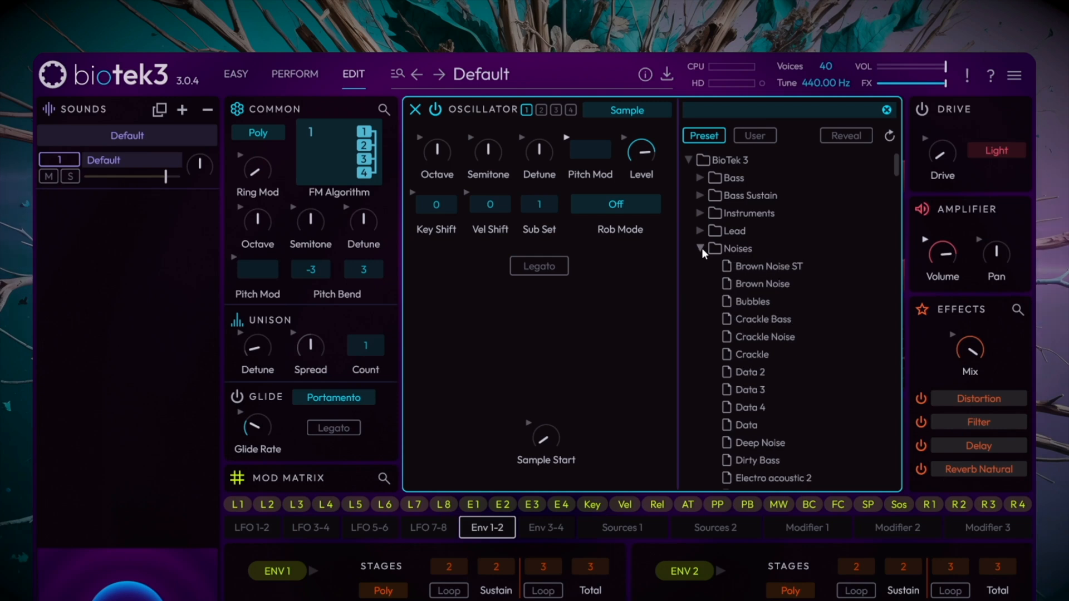
scroll(701, 248, "down", 10)
left_click(759, 334)
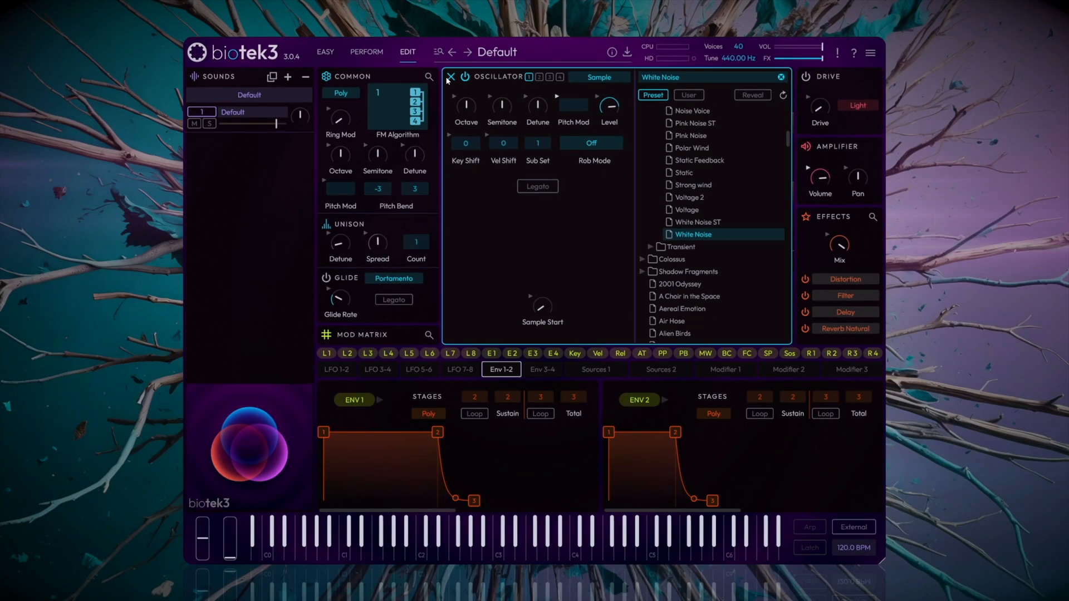
left_click(415, 109)
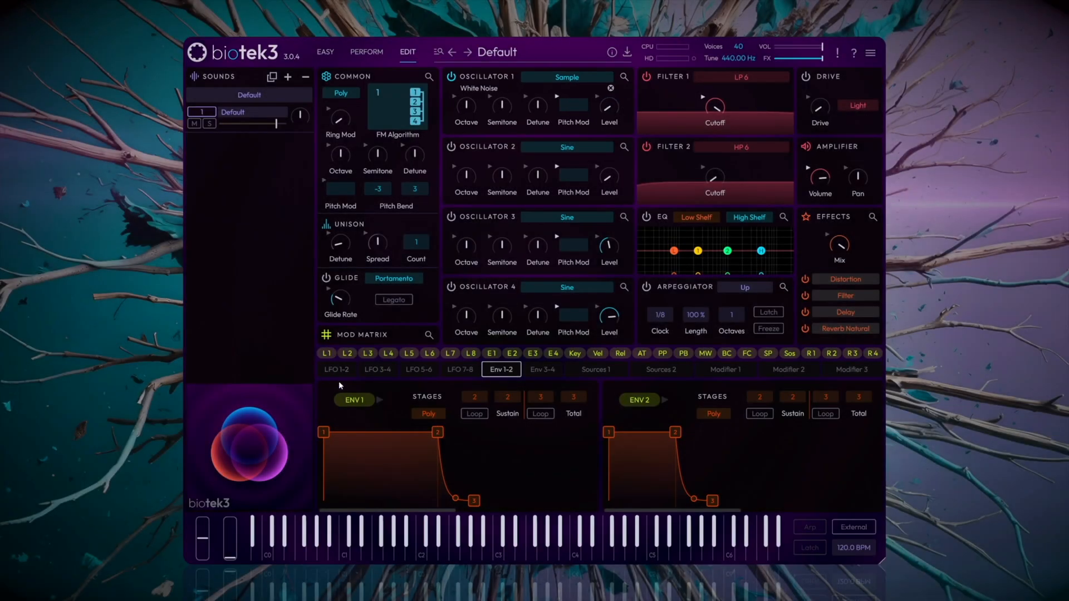
- Assign Envelope 1 to modulate Oscillator 1's level by a large positive amount
left_click(348, 404)
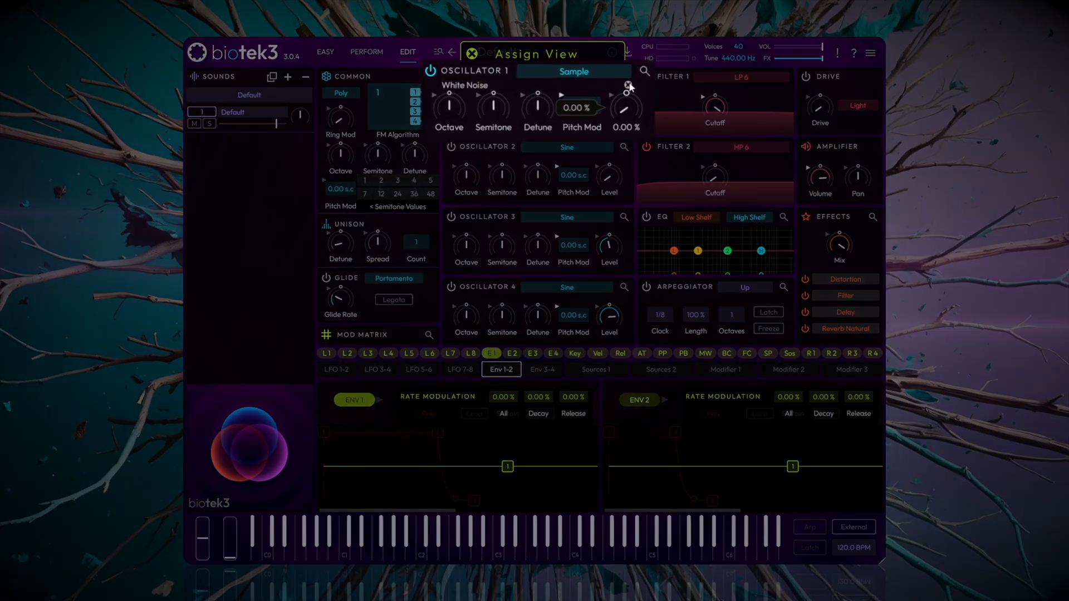
left_click_drag(628, 84, 630, 1)
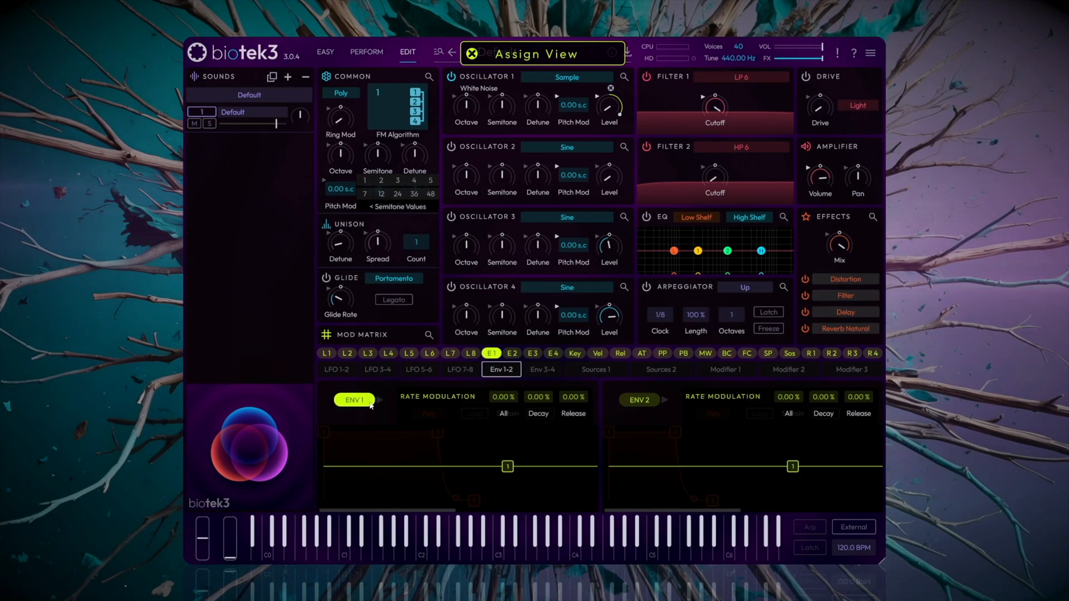
left_click(369, 401)
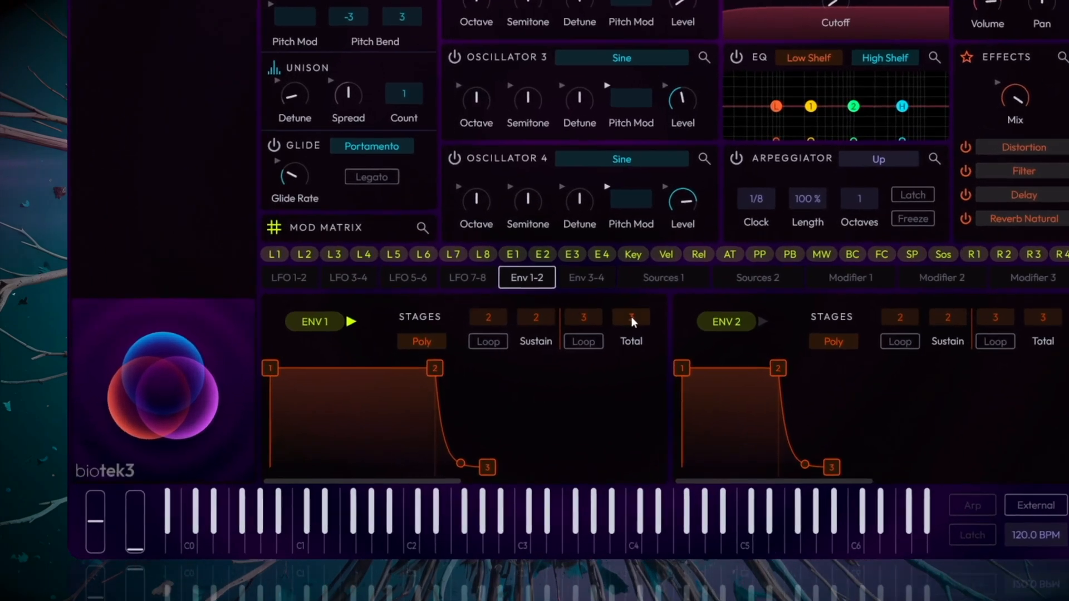
- Extend Envelope 1 to nine stages with sustain at stage 8, and shape its points into four consecutive sawtooth spikes
left_click_drag(574, 397, 580, 362)
left_click_drag(647, 260, 653, 219)
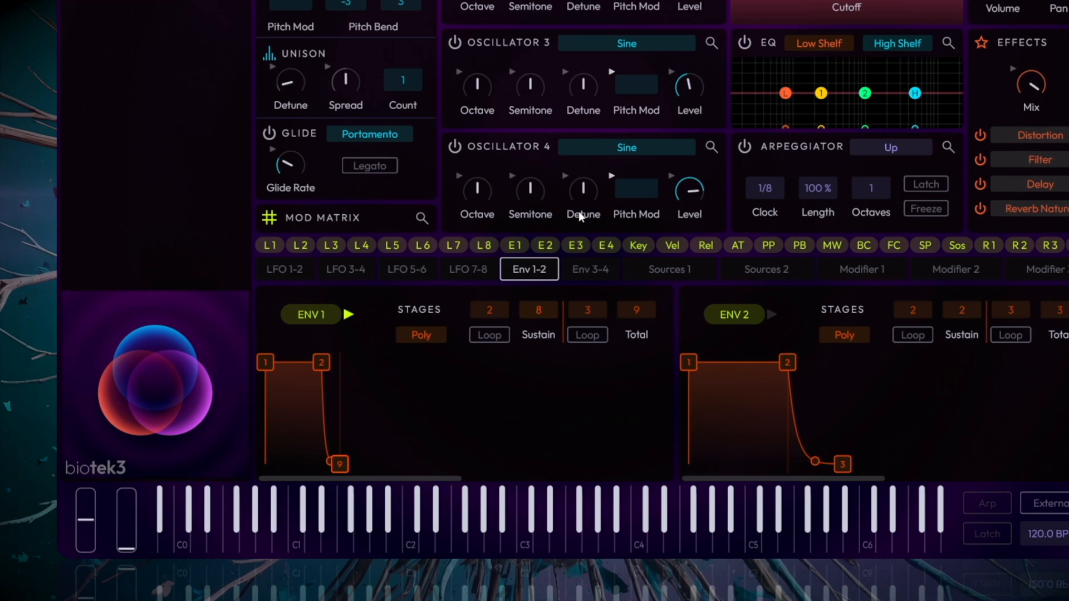
mouse_move(334, 451)
left_click_drag(324, 371, 367, 470)
left_click_drag(325, 468, 301, 362)
left_click_drag(375, 467, 338, 362)
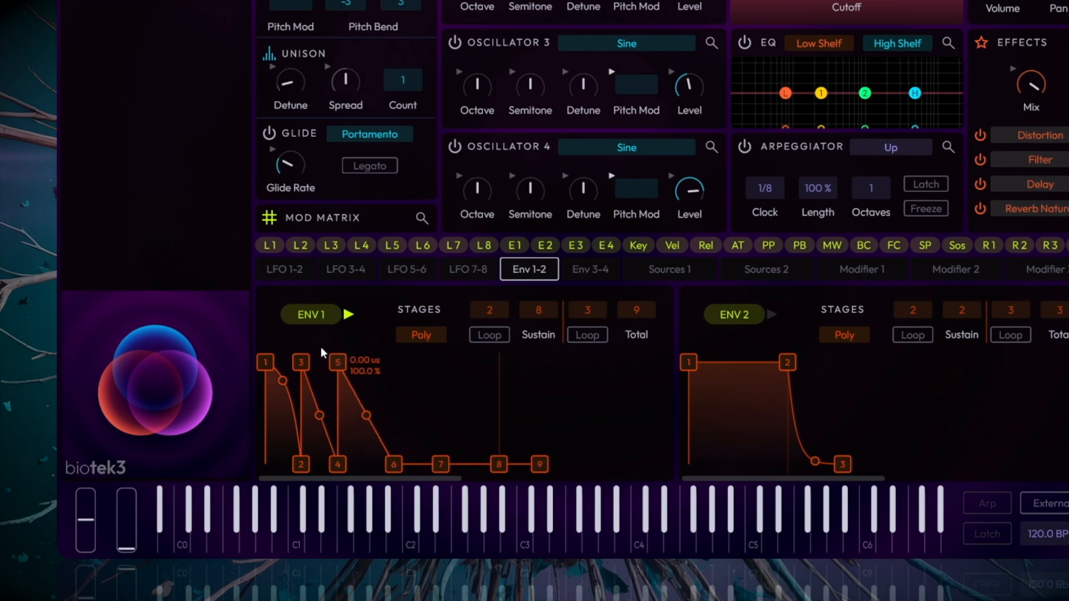
left_click_drag(394, 465, 359, 365)
left_click_drag(438, 470, 423, 476)
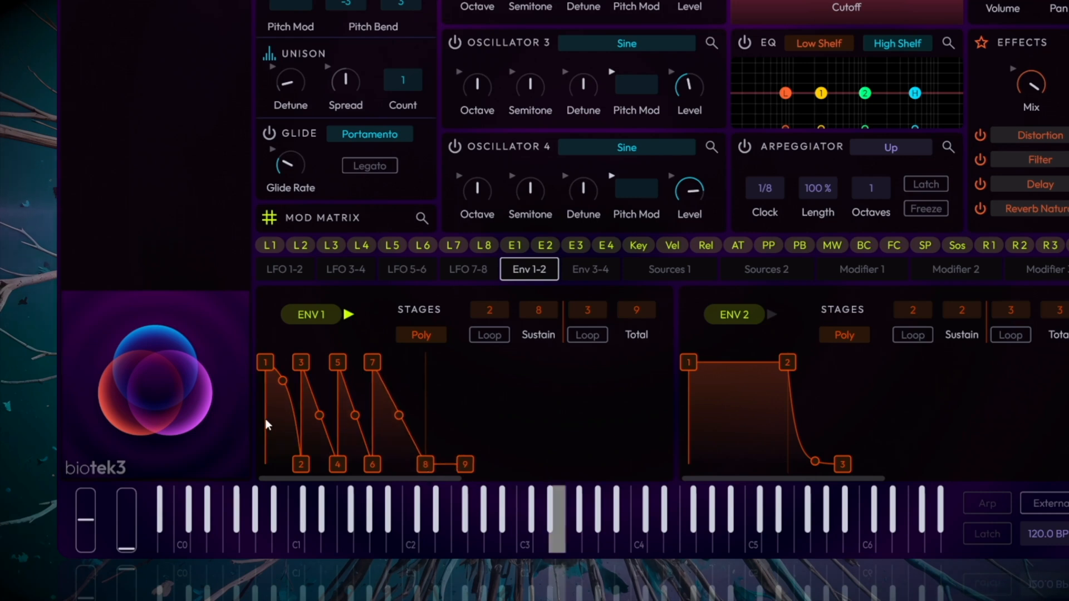
- Bend the first spike's decay in Envelope 1 into a concave curve and shorten stage 2 to about 7.6 ms
scroll(290, 429, "up", 2)
scroll(290, 430, "up", 4)
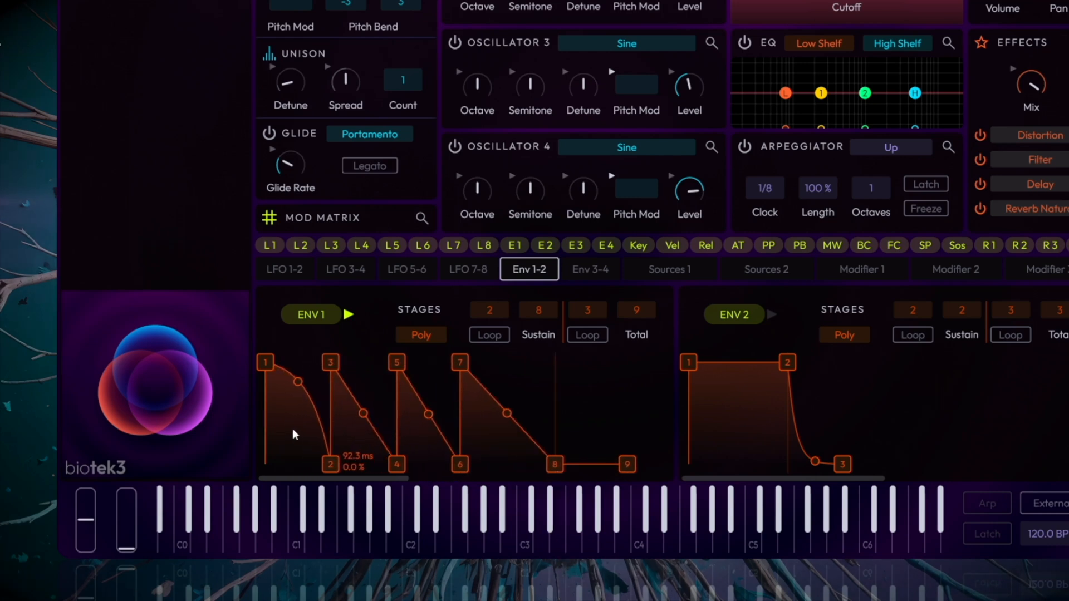
scroll(298, 430, "up", 1)
scroll(299, 431, "down", 2)
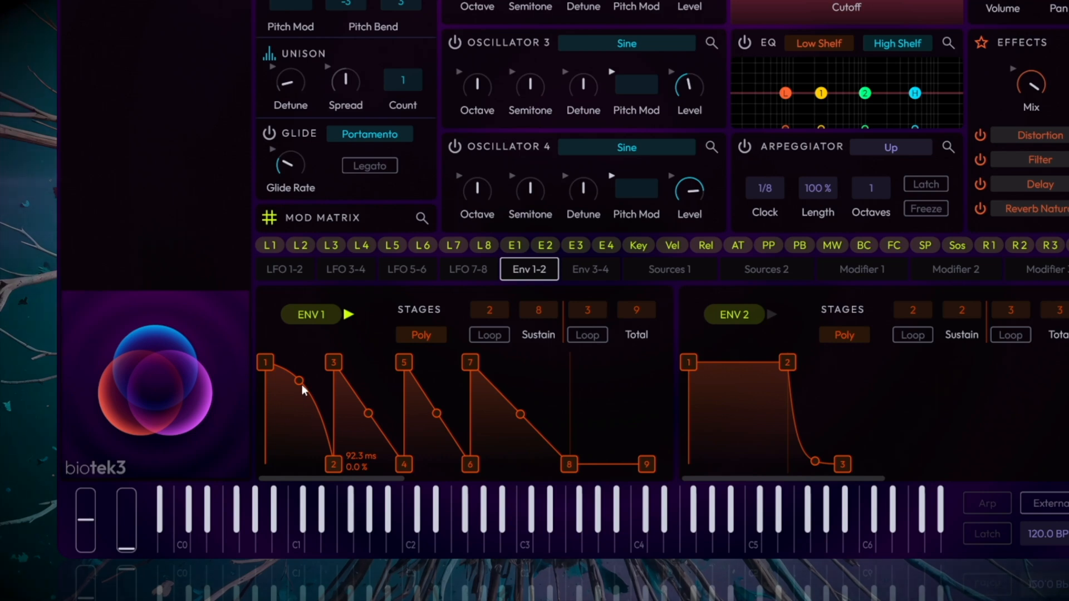
left_click_drag(303, 389, 302, 429)
left_click_drag(341, 461, 280, 458)
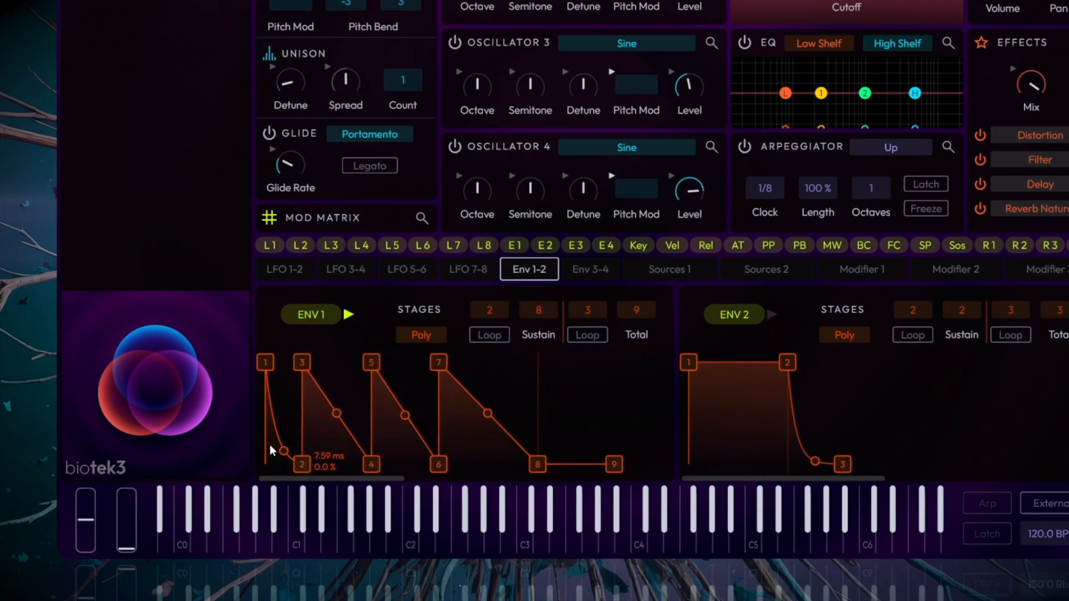
- Tighten Envelope 1's second and third spikes and give the last spike a longer decay with a 24% exponential curve
left_click_drag(370, 464, 399, 466)
left_click_drag(537, 468, 514, 474)
left_click_drag(468, 418, 525, 473)
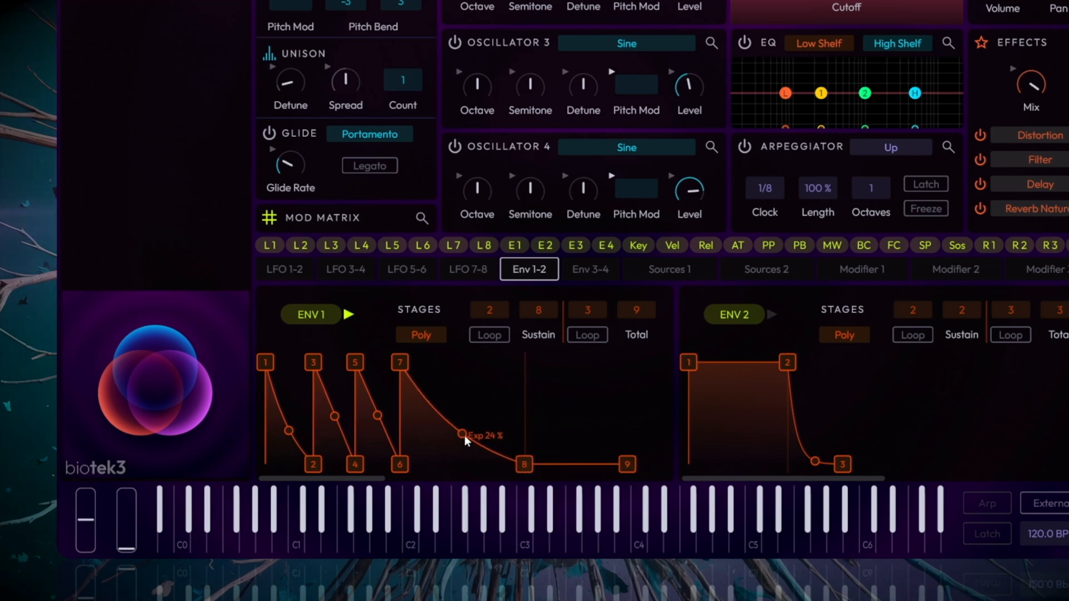
left_click_drag(521, 471, 523, 472)
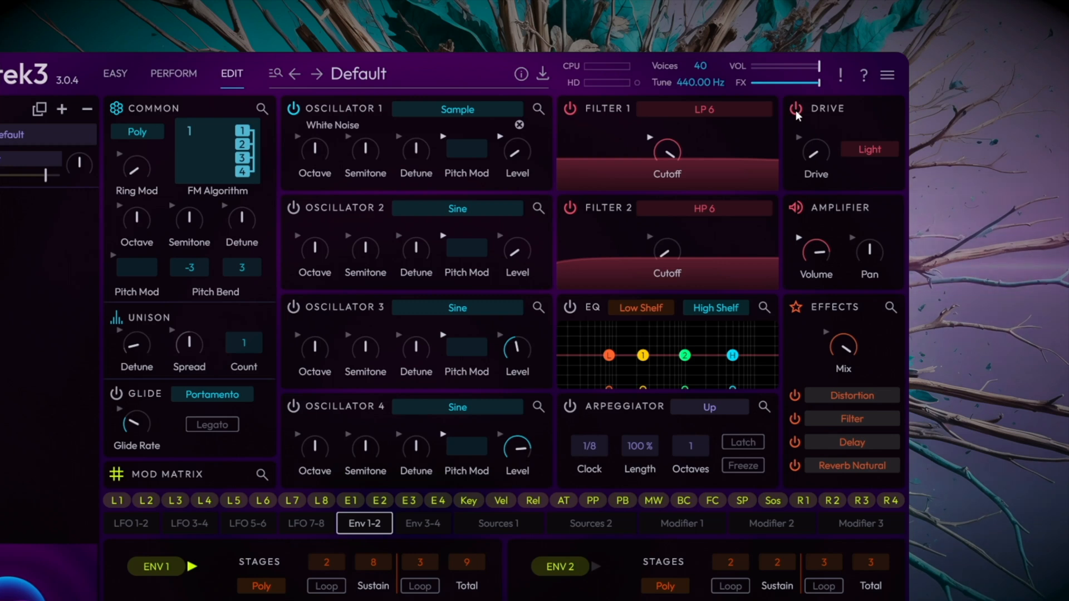
- Raise the Drive amount moderately, keeping the drive type on Light
left_click_drag(815, 150, 826, 93)
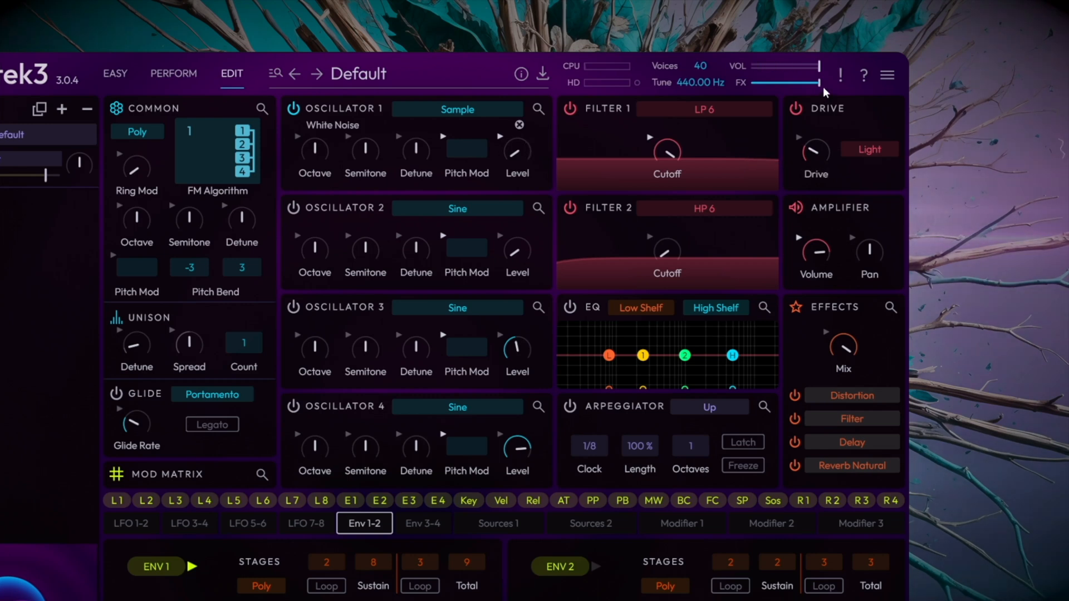
left_click(852, 151)
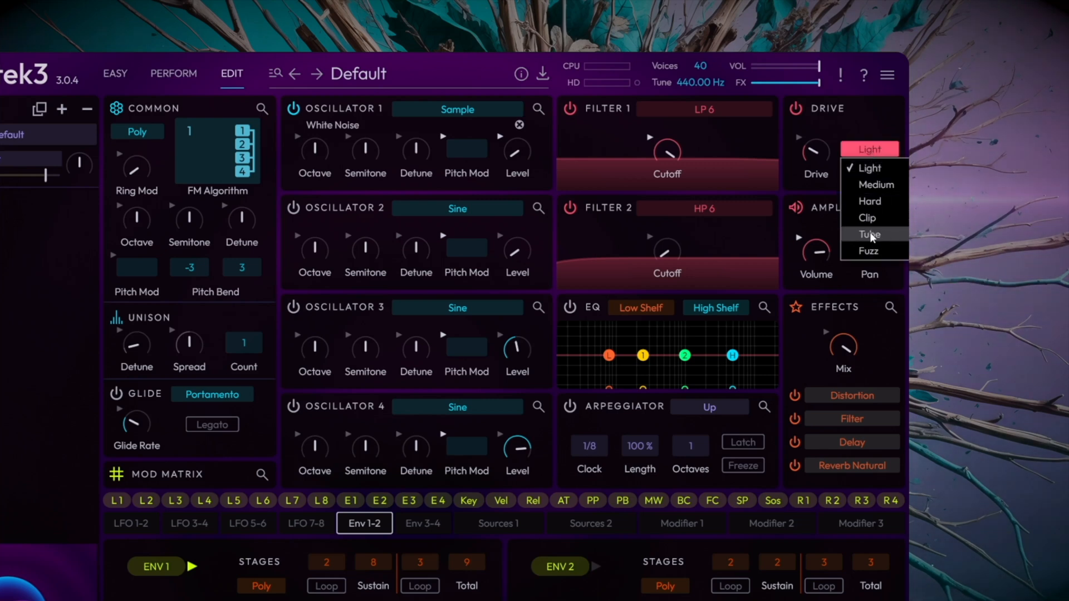
left_click(867, 153)
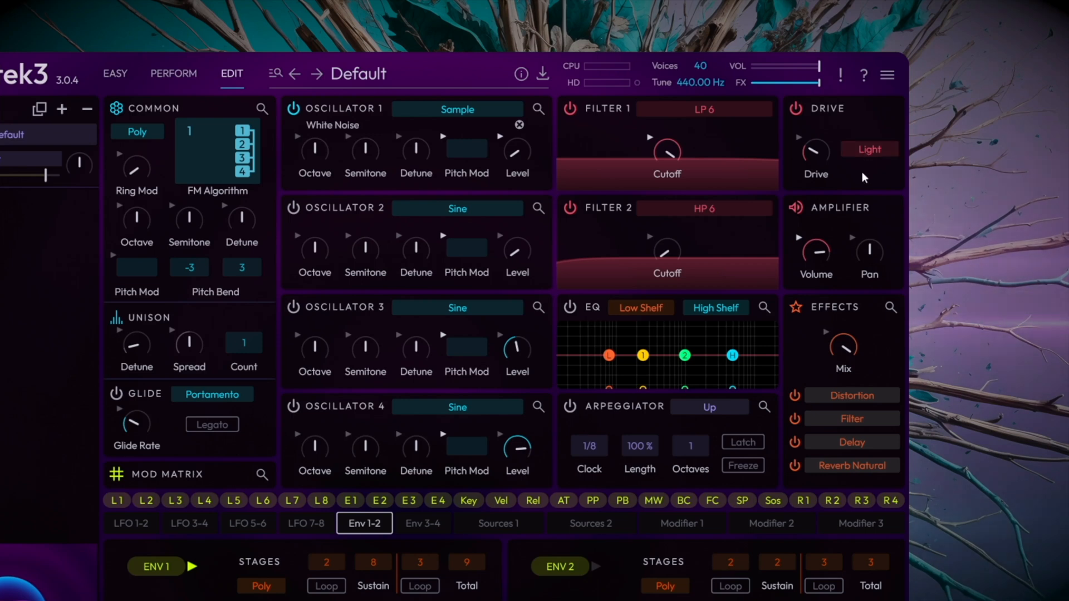
- Set Filter 2 to HP 12 with a raised cutoff and minimum resonance
left_click(707, 209)
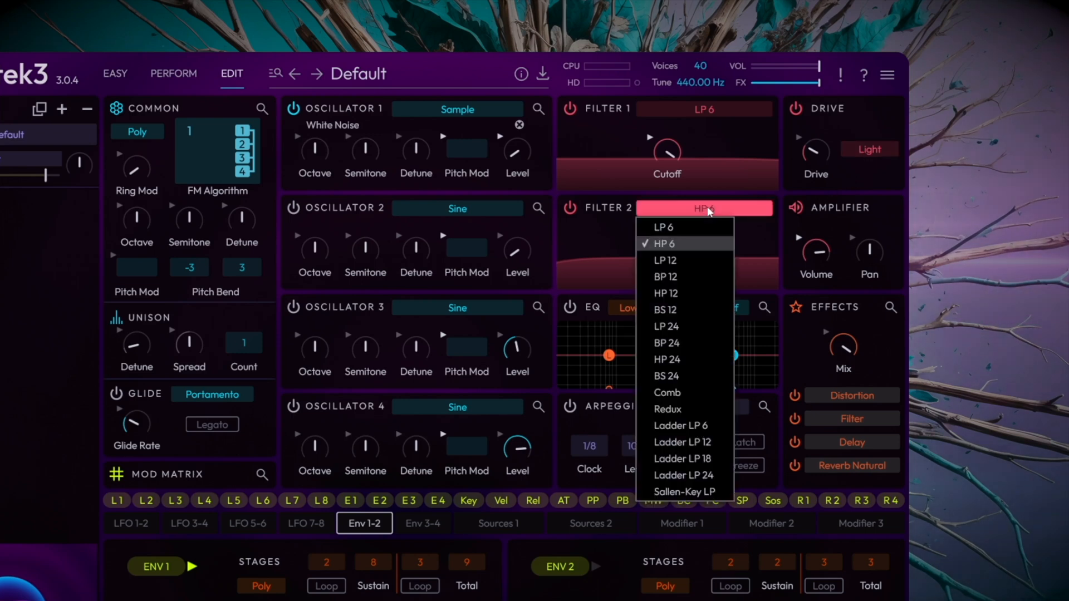
left_click(712, 293)
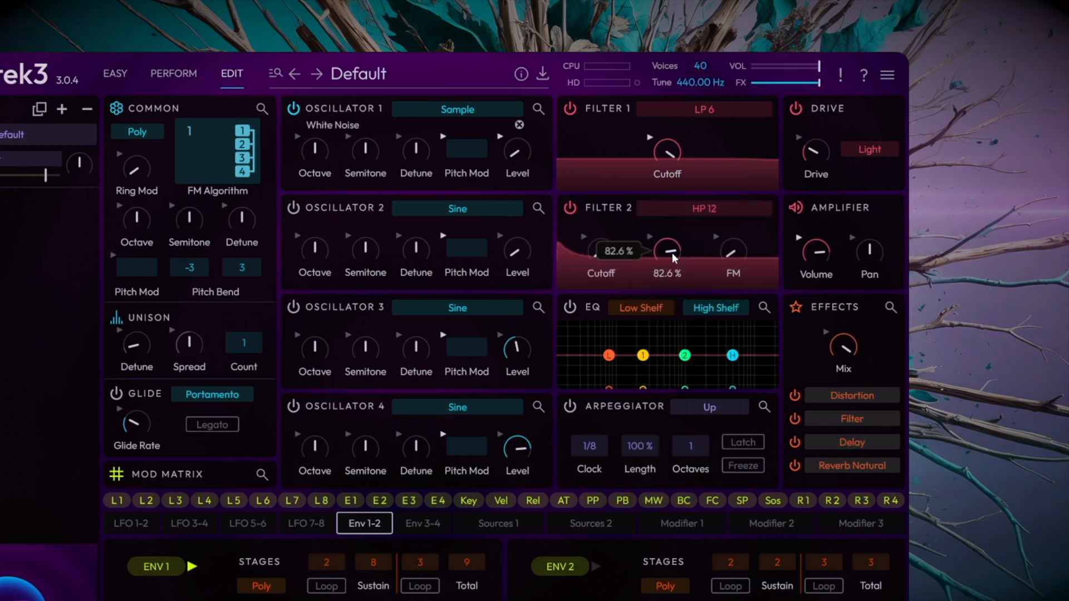
left_click_drag(600, 252, 582, 209)
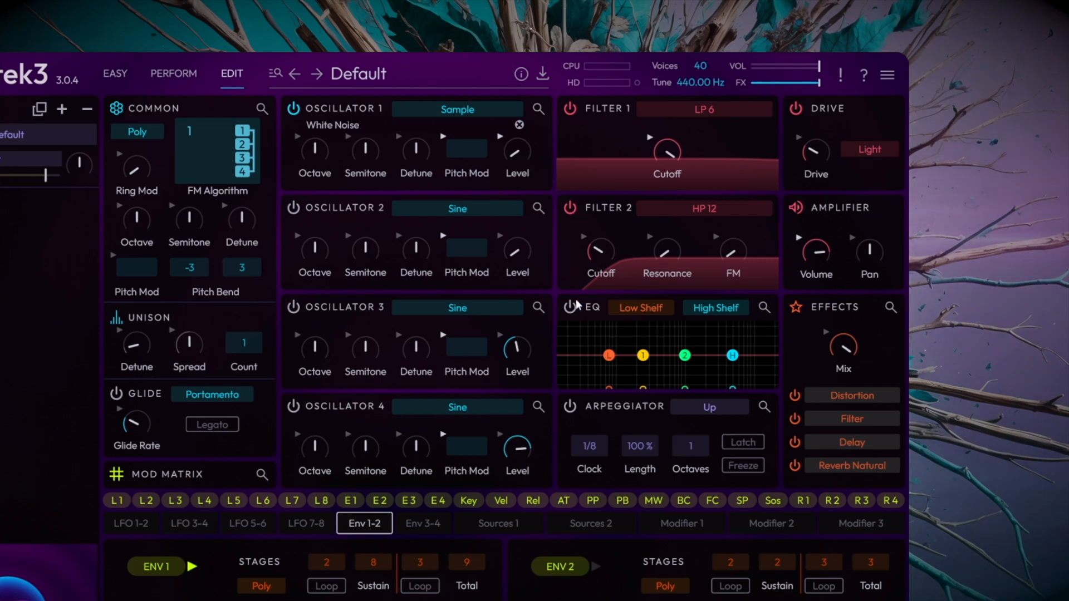
- Boost the EQ's Mid 2 band by about 13 dB near 1.2 kHz and raise its Q to narrow the peak
left_click(764, 308)
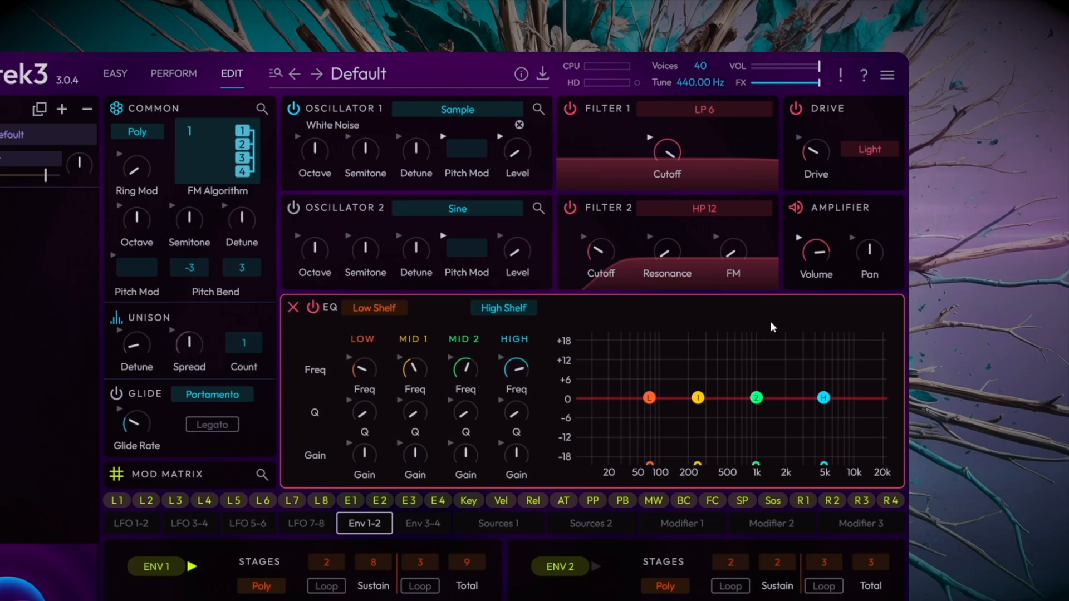
left_click_drag(761, 403, 767, 362)
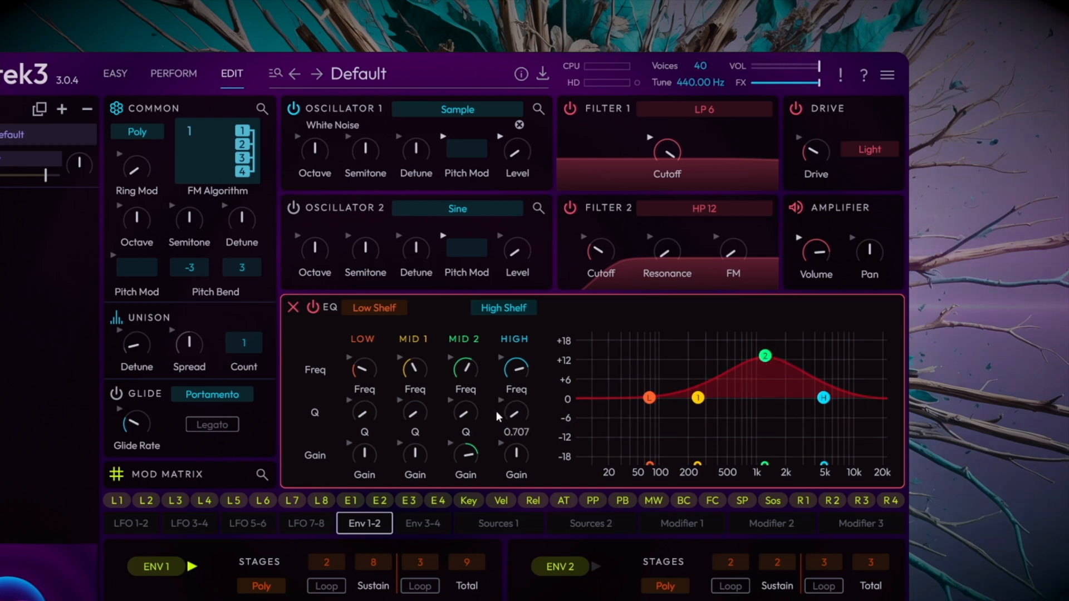
left_click_drag(472, 418, 478, 277)
mouse_move(798, 369)
left_click_drag(773, 361, 771, 361)
left_click_drag(471, 409, 475, 429)
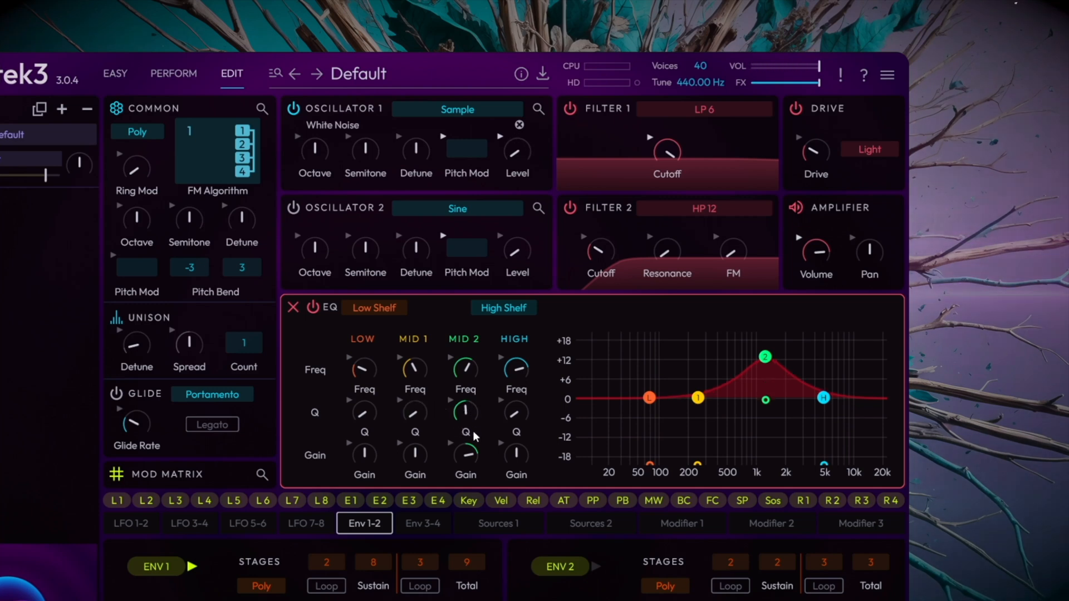
- Lower the EQ's high shelf frequency to about 3.6 kHz, set its gain to 1.85 dB, and close the EQ
left_click_drag(520, 372, 522, 383)
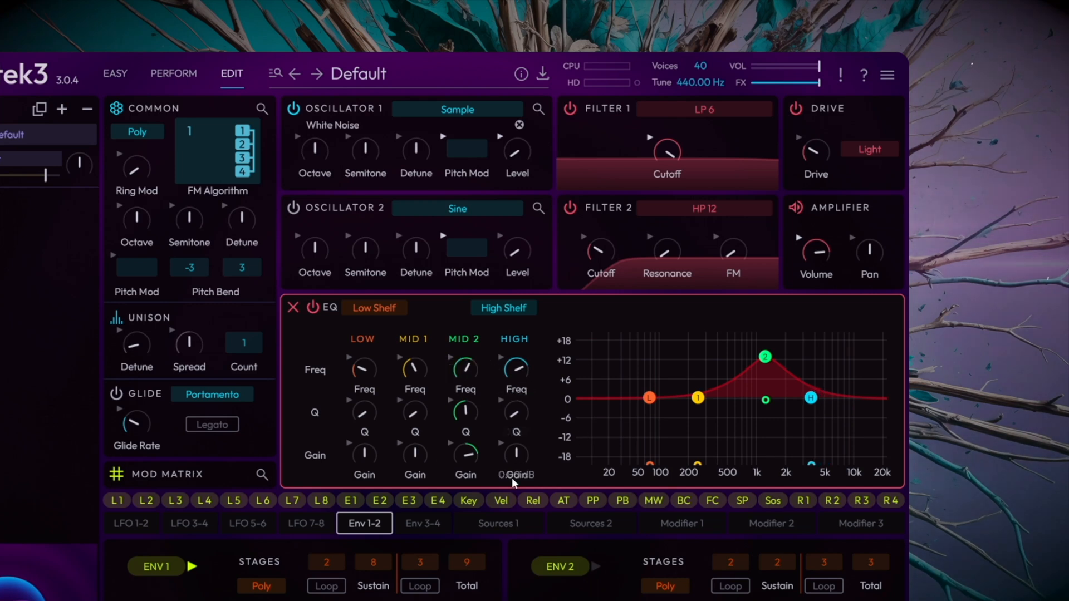
left_click_drag(518, 462, 524, 445)
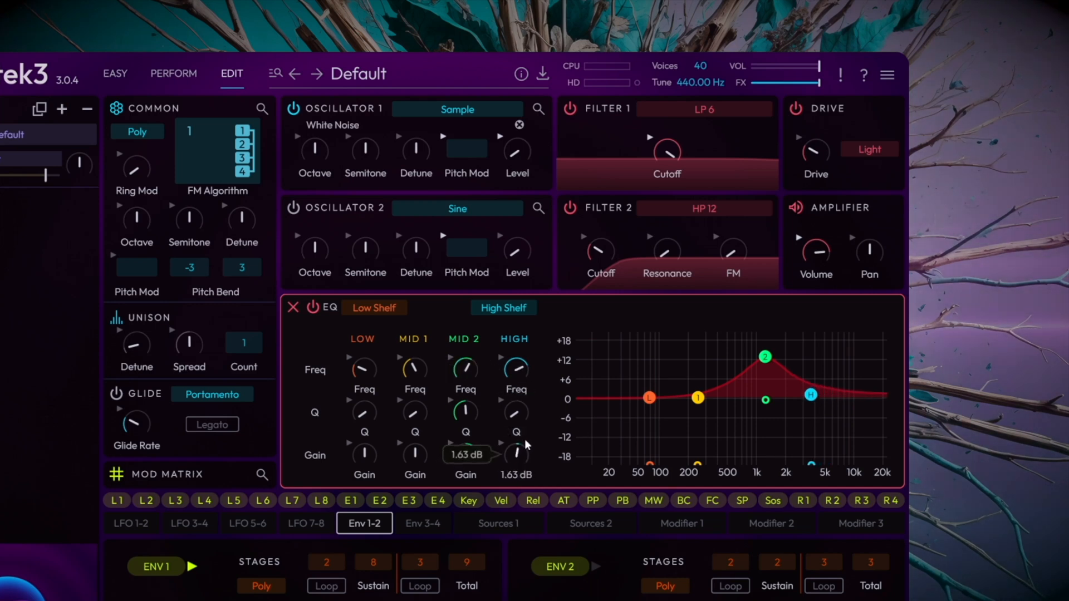
left_click_drag(524, 438, 525, 438)
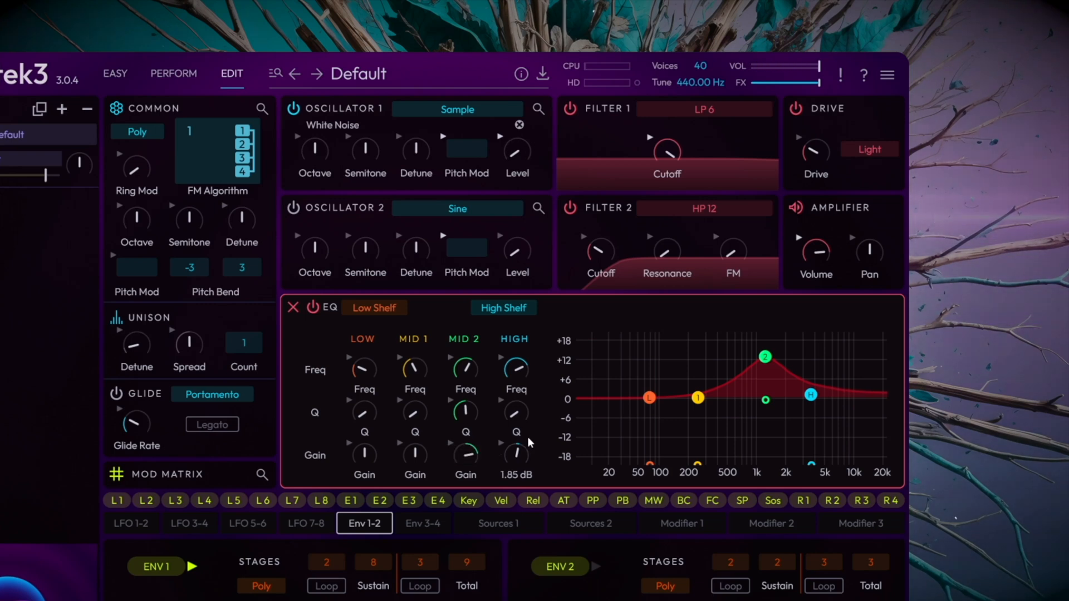
left_click(293, 308)
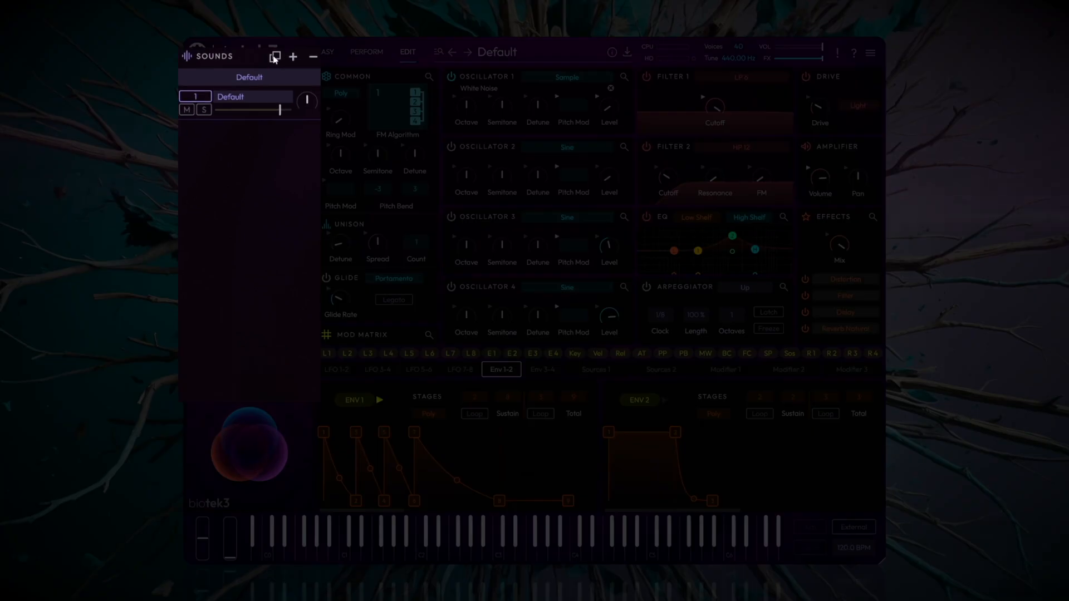
- Duplicate the sound layer and vary the copy's Envelope 1 with a shorter stage 2 and reshaped decay curves on the other spikes
left_click(274, 57)
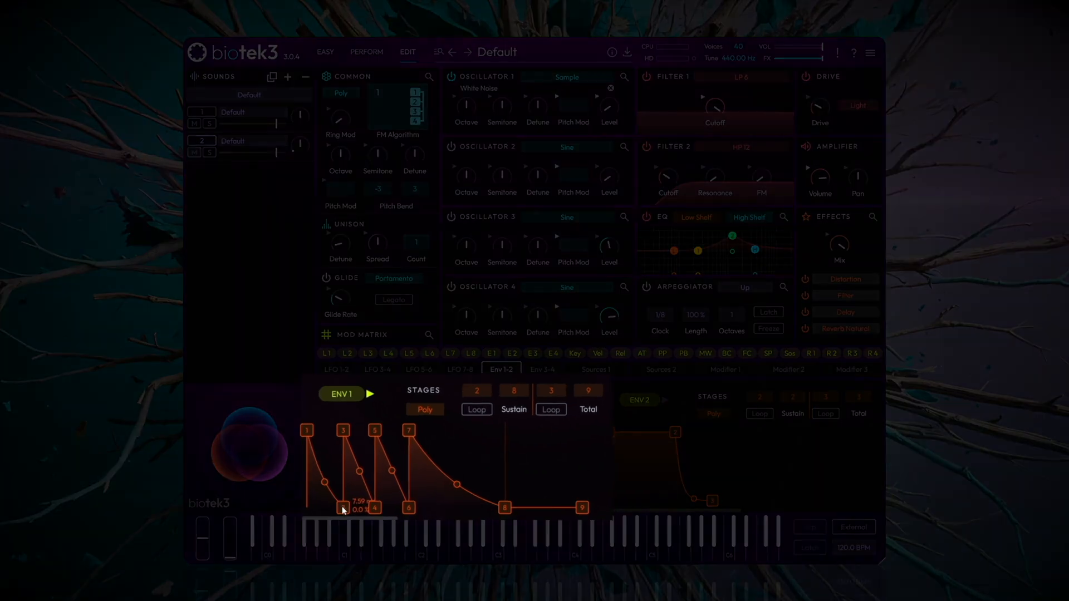
left_click_drag(343, 508, 339, 511)
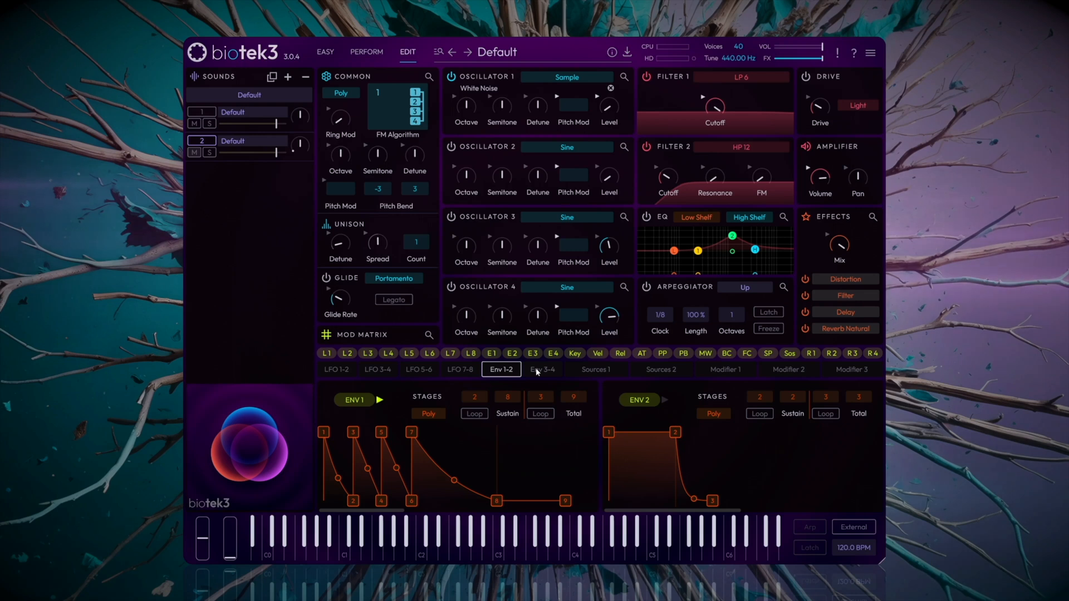
left_click_drag(370, 469, 397, 453)
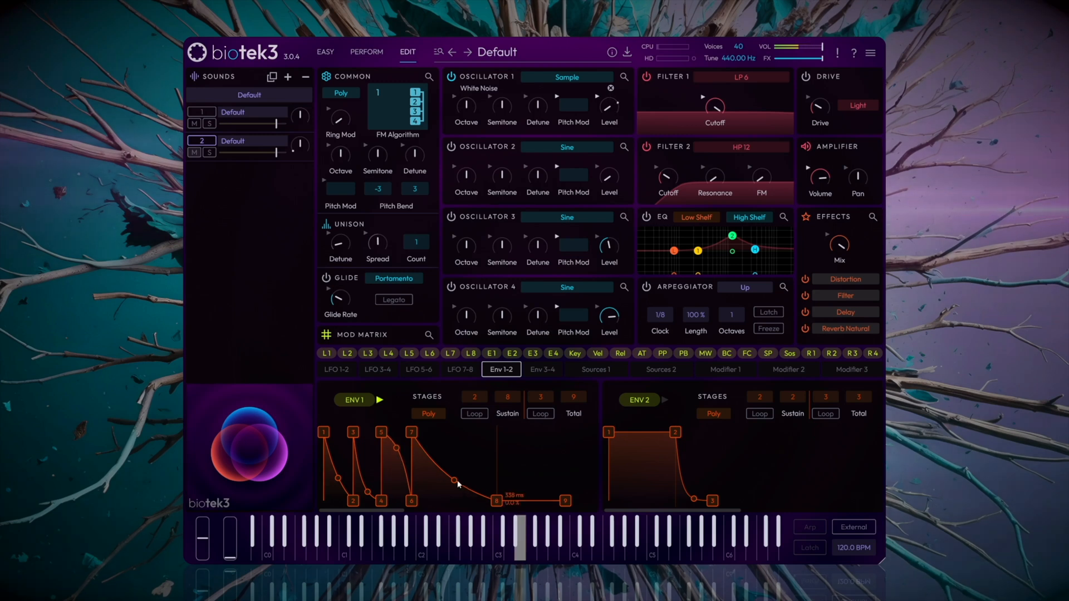
mouse_move(455, 483)
left_mouse_down()
mouse_move(456, 471)
mouse_move(455, 494)
left_mouse_up()
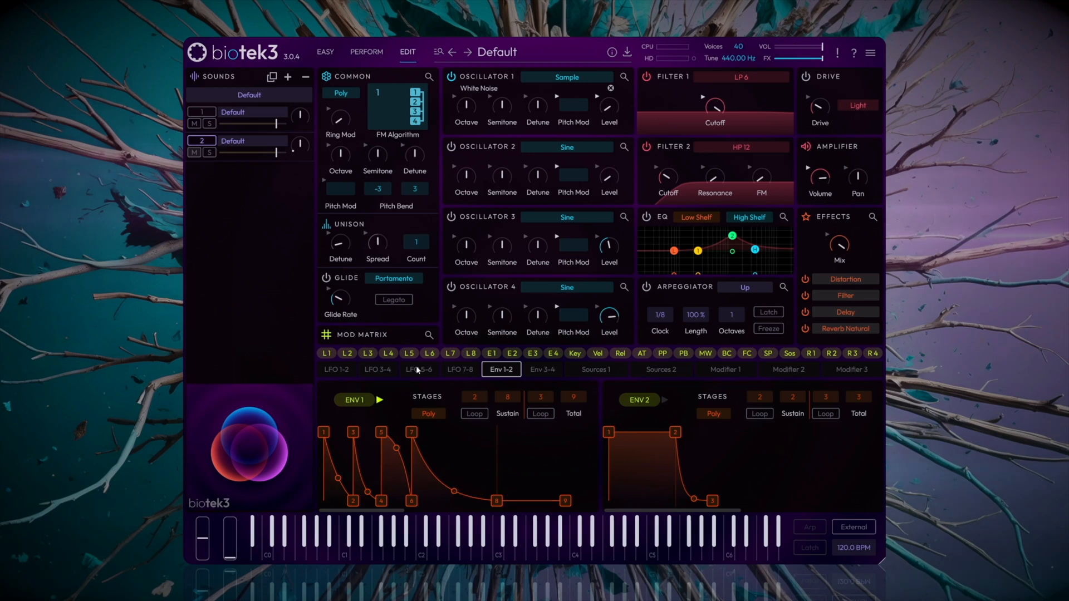
- On sound 1, raise Reverb Natural's size, low cut and mix, set its decay to about 3.4 s, and close the effects
left_click(206, 112)
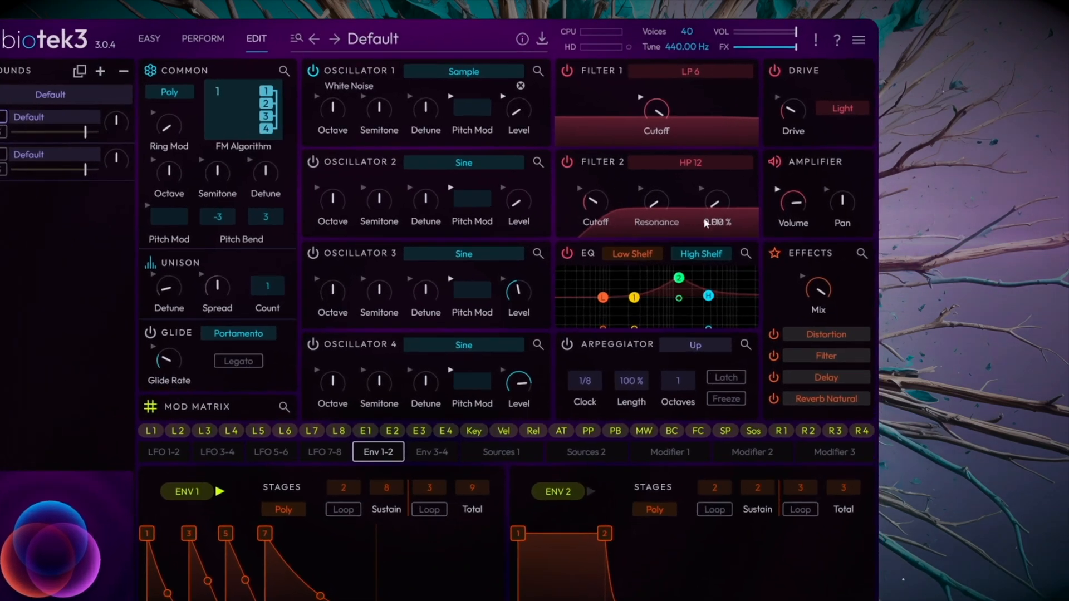
left_click(862, 254)
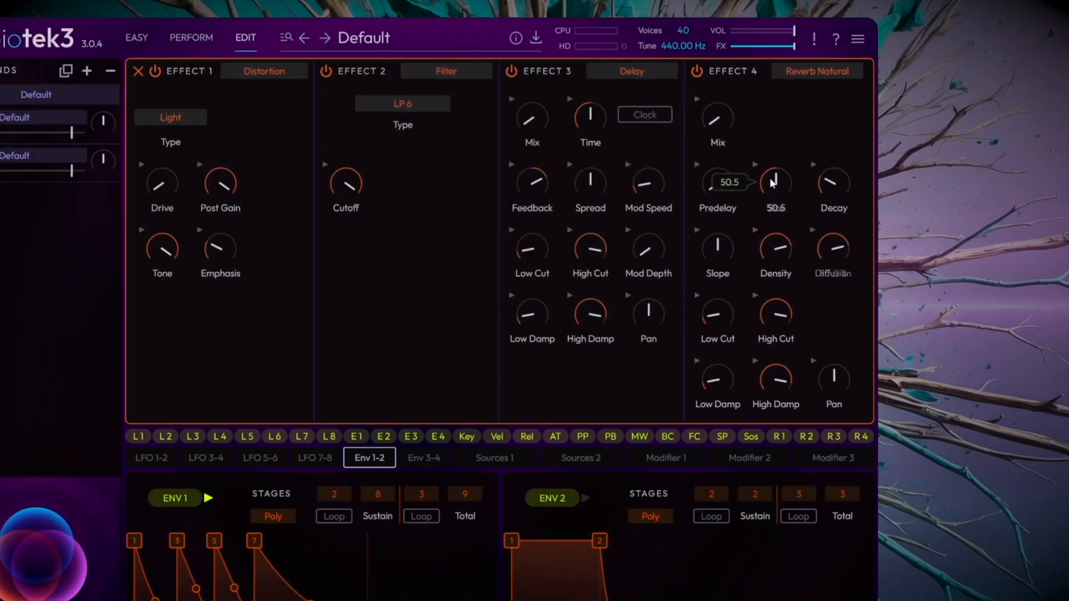
left_click_drag(777, 177, 781, 160)
left_click_drag(832, 183, 830, 177)
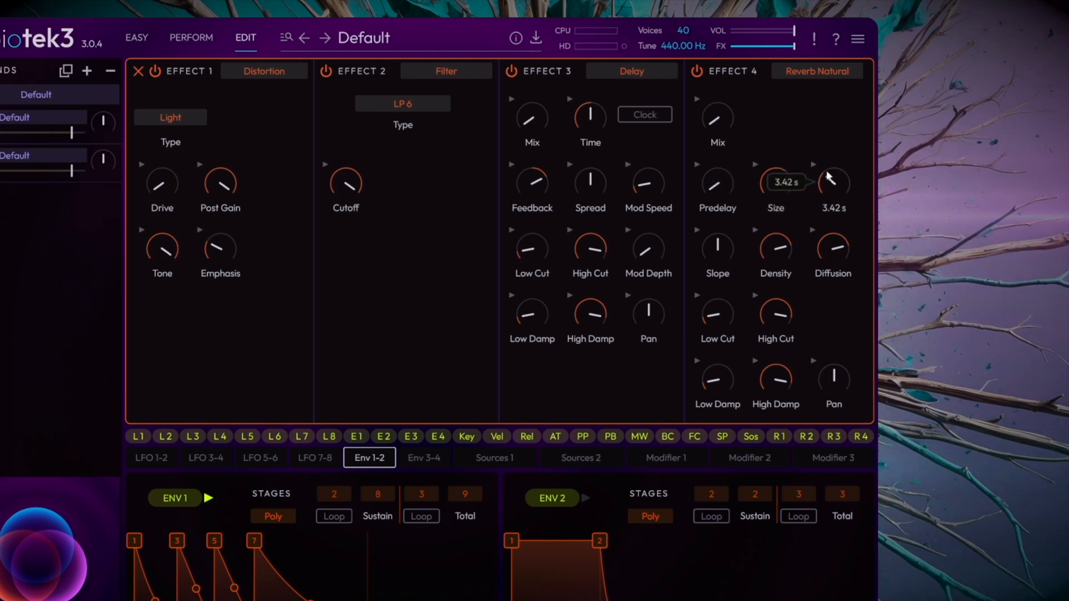
left_click_drag(724, 316, 731, 246)
mouse_move(721, 117)
left_mouse_down()
mouse_move(729, 70)
mouse_move(730, 112)
left_mouse_up()
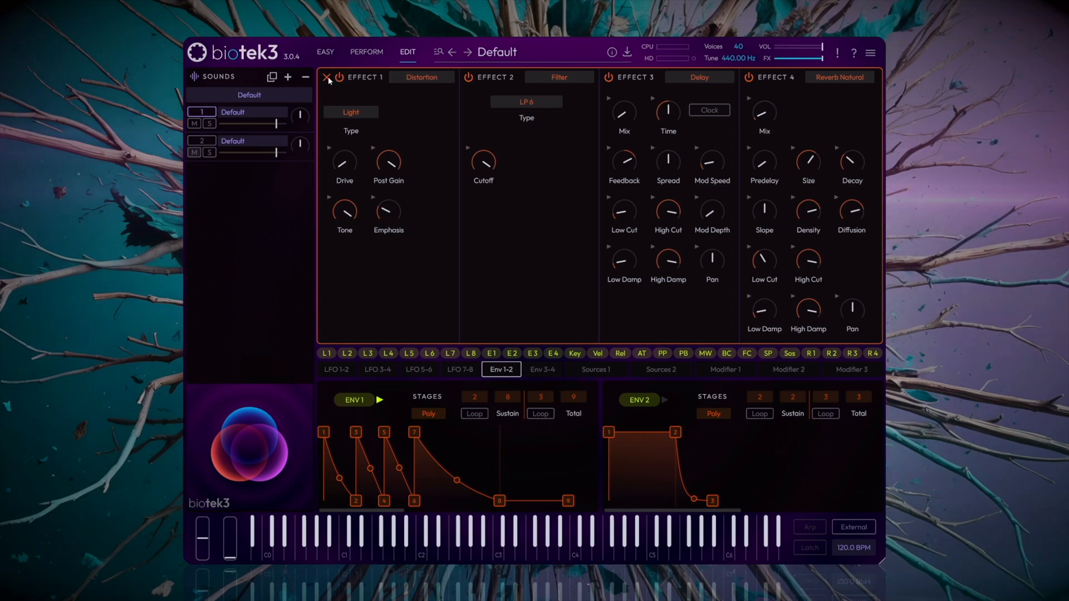
left_click(327, 78)
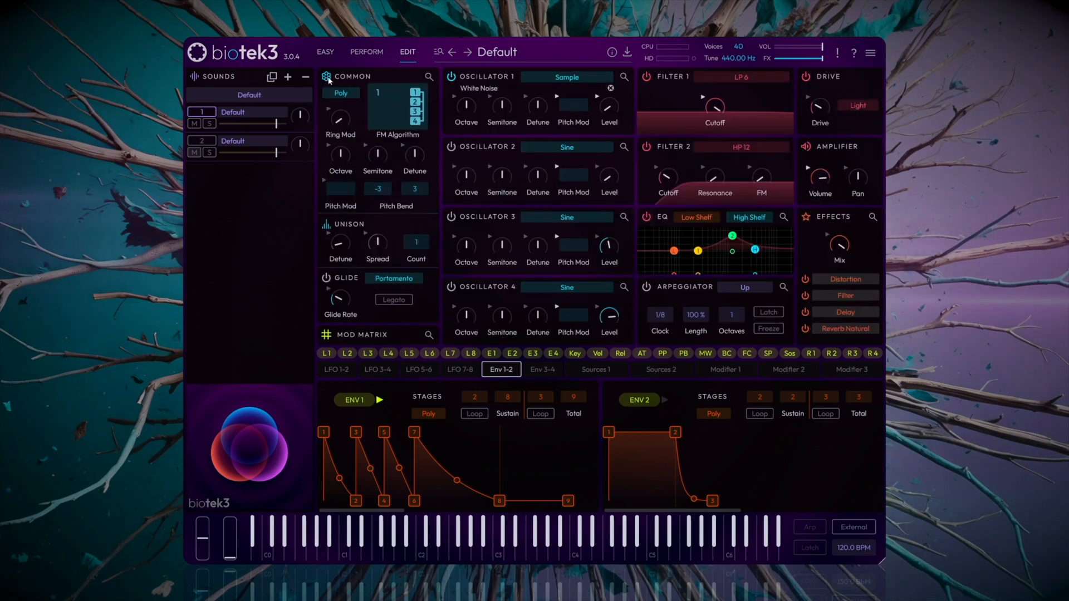